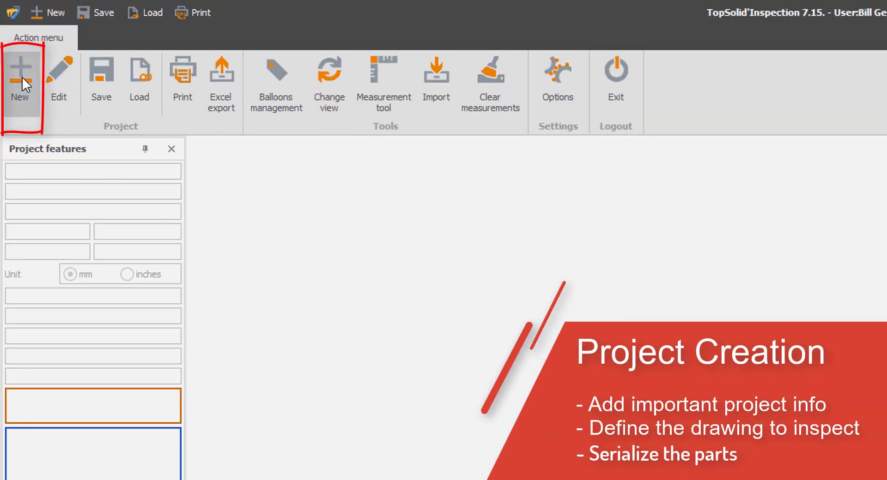
- Create a new project for ACME Industries, part 123-PRT.44 revision A, 100 to produce, 10 to inspect
{"action": "left_click", "coordinate": [22, 77]}
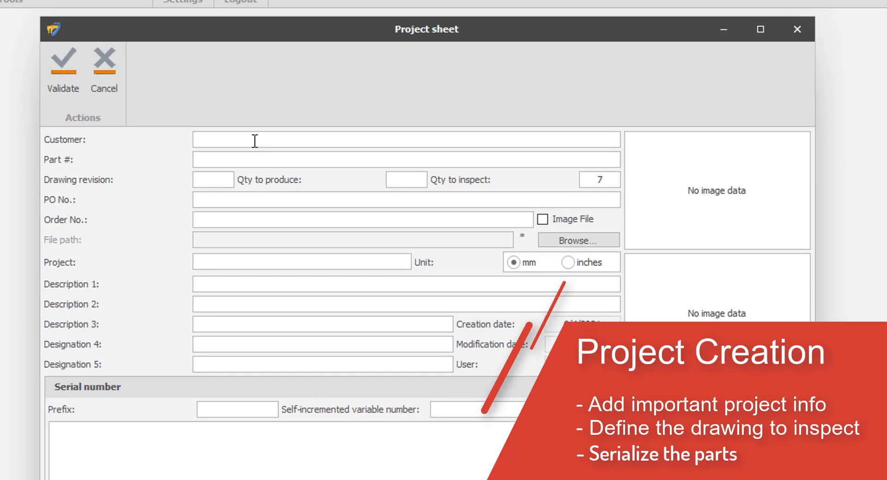
{"action": "left_click", "coordinate": [254, 141]}
{"action": "type", "text": "ACH"}
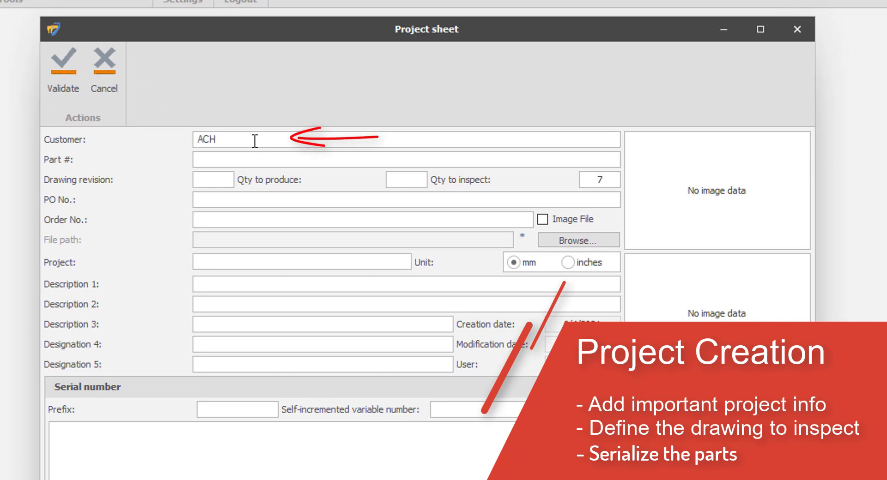
{"action": "key", "text": "BackSpace"}
{"action": "type", "text": "ME Industr"}
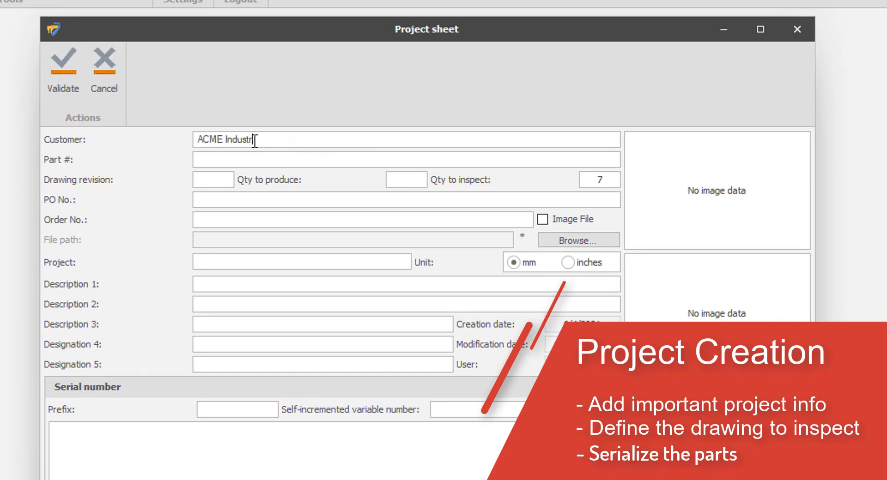
{"action": "type", "text": "ies"}
{"action": "type", "text": "123"}
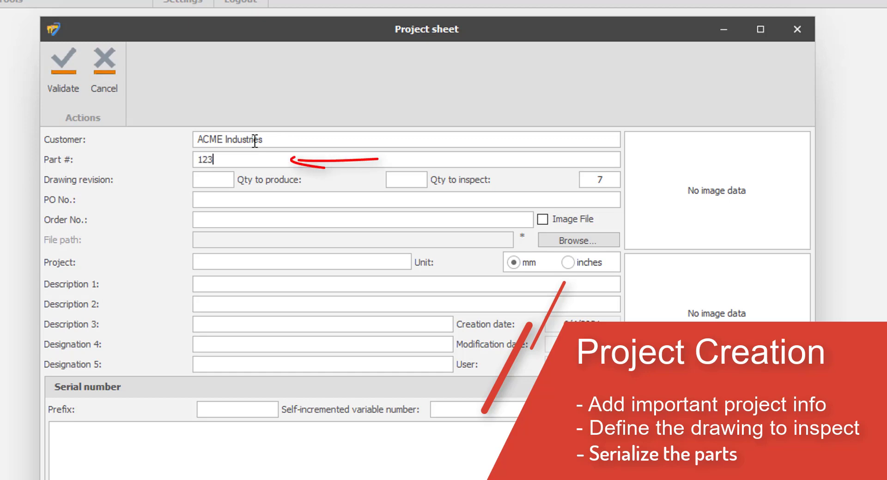
{"action": "type", "text": "-PRT"}
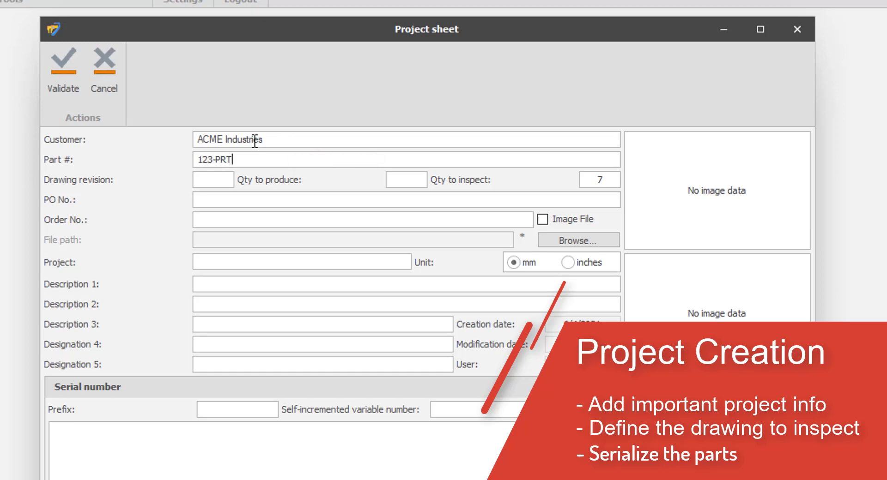
{"action": "type", "text": ".44"}
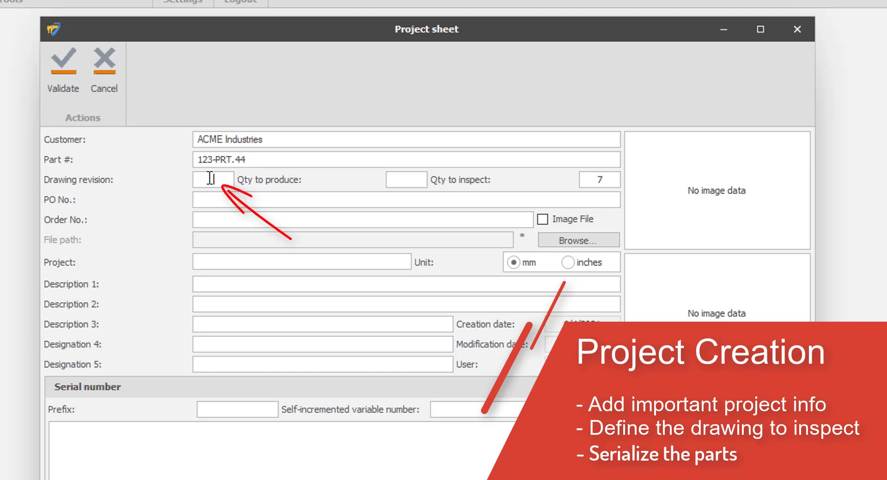
{"action": "type", "text": "A"}
{"action": "key", "text": "Tab"}
{"action": "type", "text": "10"}
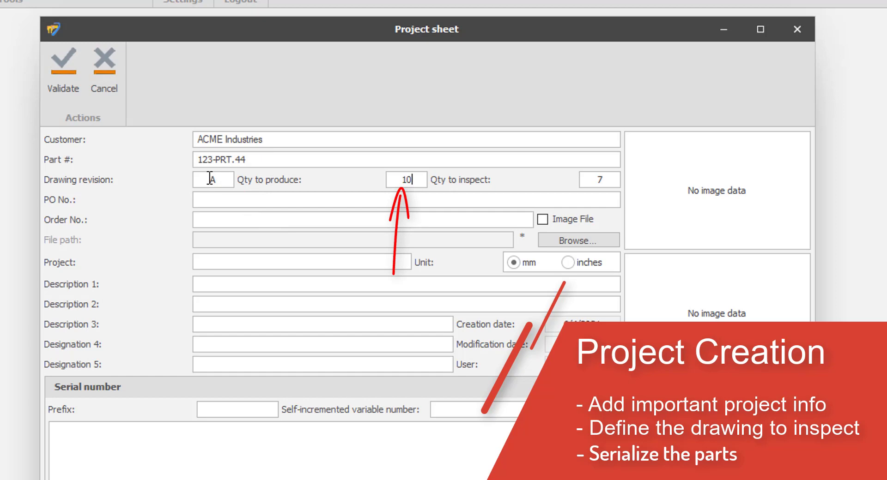
{"action": "type", "text": "0"}
{"action": "key", "text": "Tab"}
{"action": "type", "text": "10"}
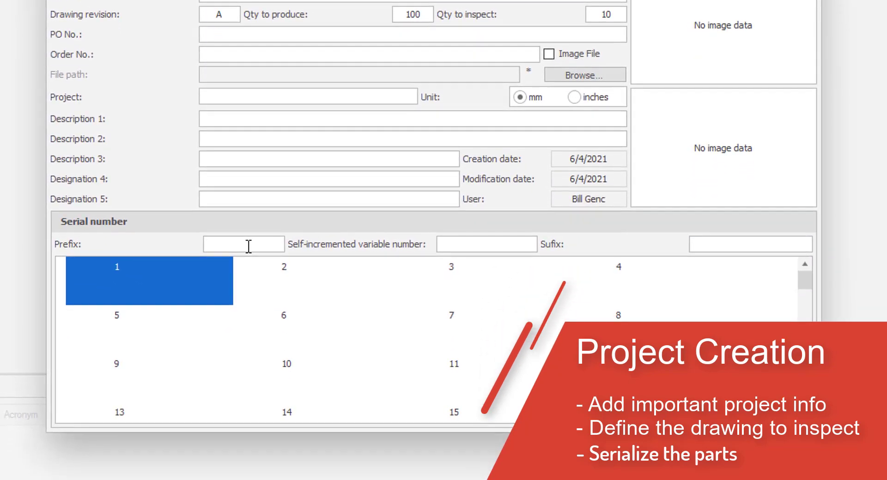
- Number the part serials from PRT100 with the suffix CNC
{"action": "left_click", "coordinate": [249, 247]}
{"action": "type", "text": "PRT"}
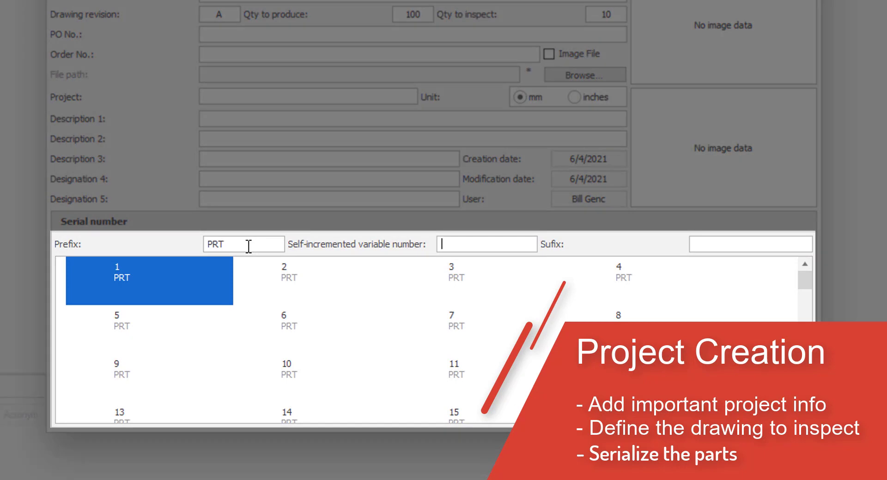
{"action": "type", "text": "100"}
{"action": "key", "text": "Tab"}
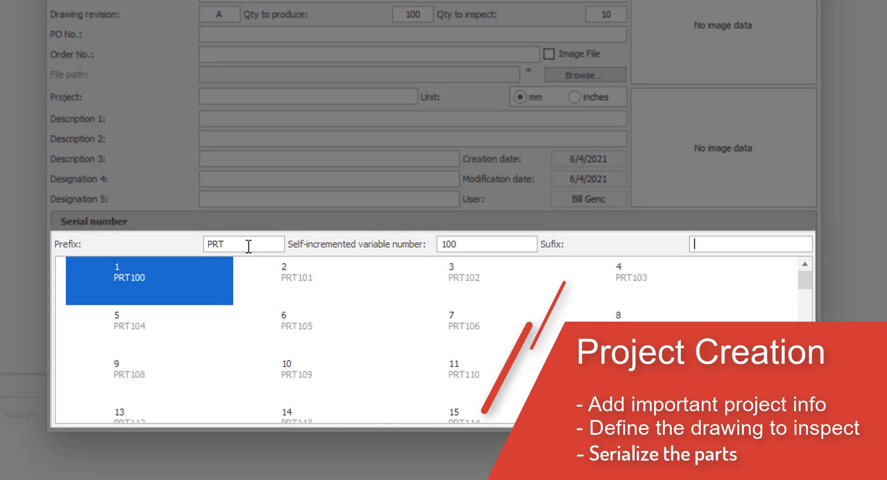
{"action": "type", "text": "CNC"}
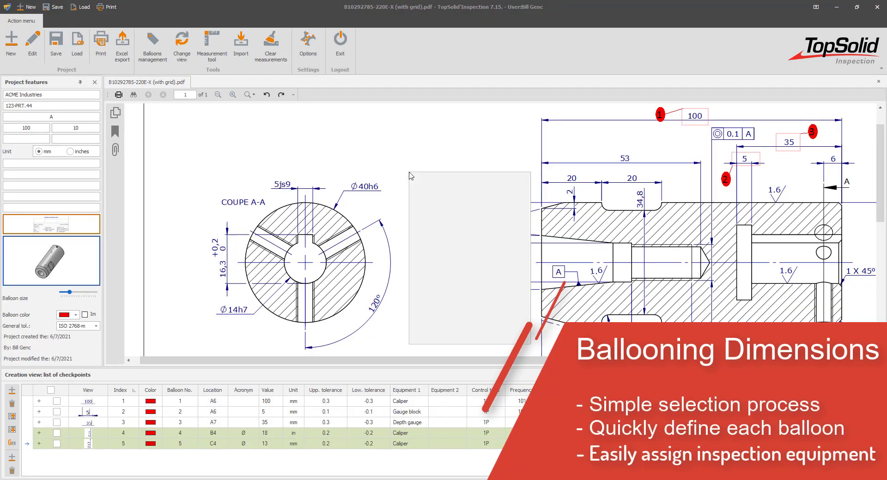
- Place balloon 6 on the Ø40h6 dimension and set its acronym to Diameter
{"action": "right_click", "coordinate": [410, 176]}
{"action": "left_click", "coordinate": [433, 180]}
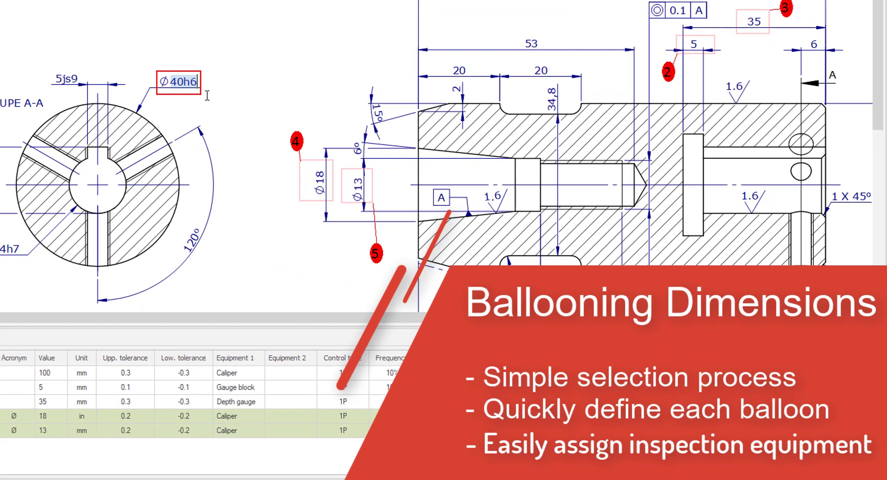
{"action": "left_click", "coordinate": [208, 97]}
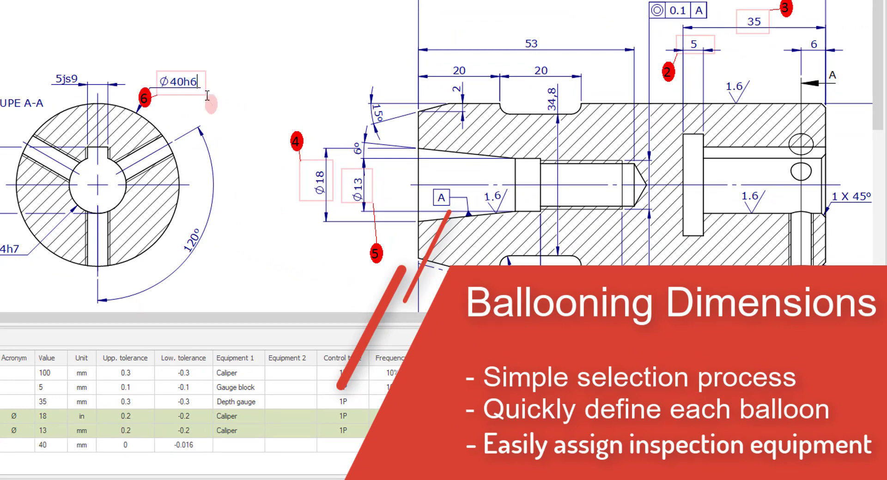
{"action": "left_click", "coordinate": [225, 51]}
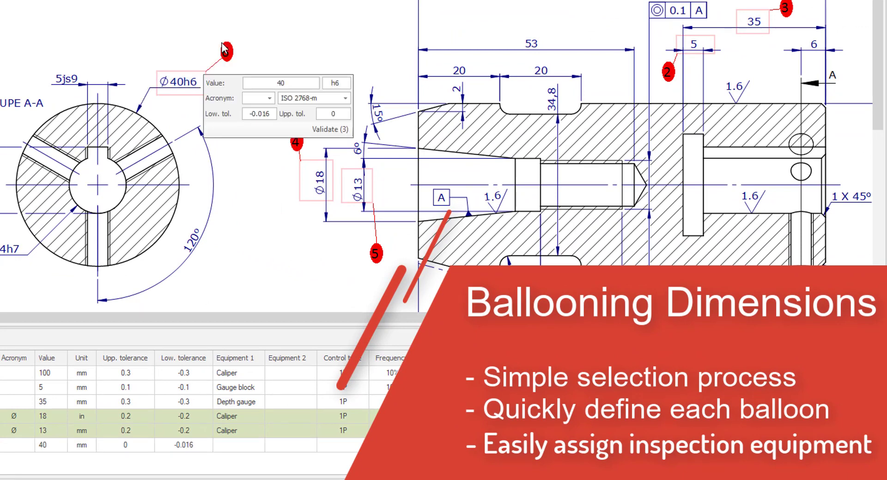
{"action": "left_click", "coordinate": [270, 98]}
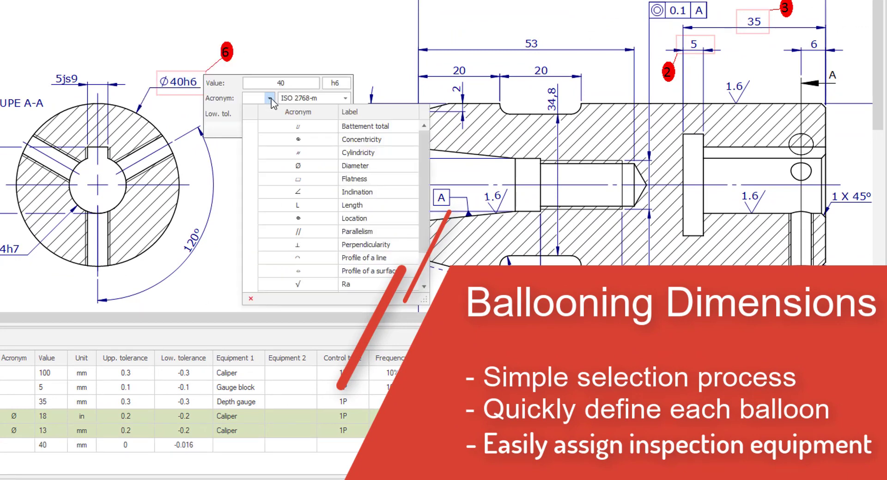
{"action": "left_click", "coordinate": [367, 166]}
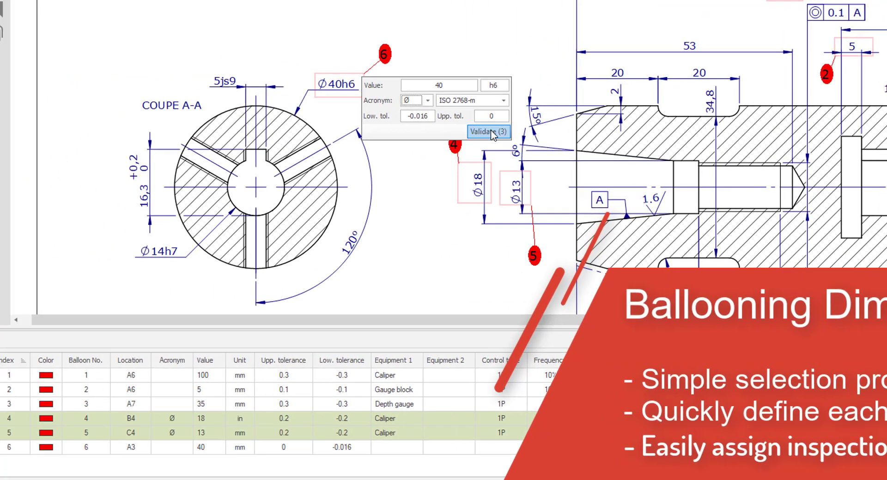
{"action": "left_click", "coordinate": [330, 129]}
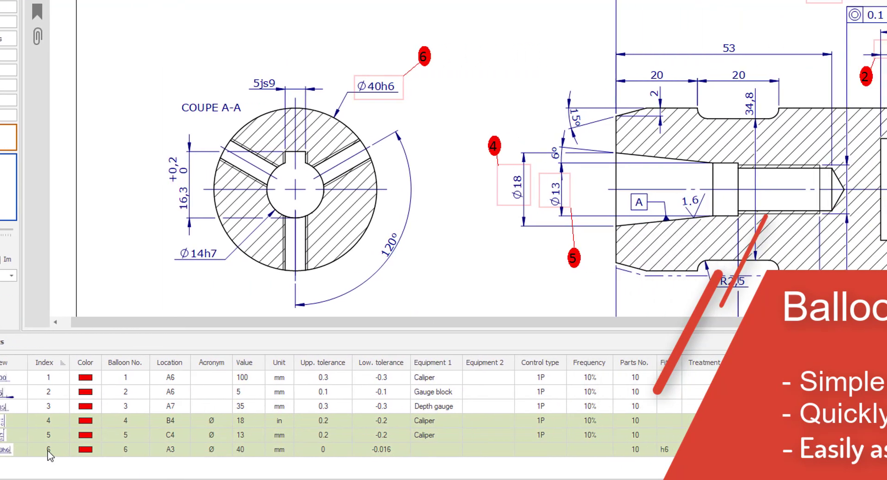
- Assign Caliper as the inspection equipment for checkpoint 6
{"action": "left_click", "coordinate": [262, 453]}
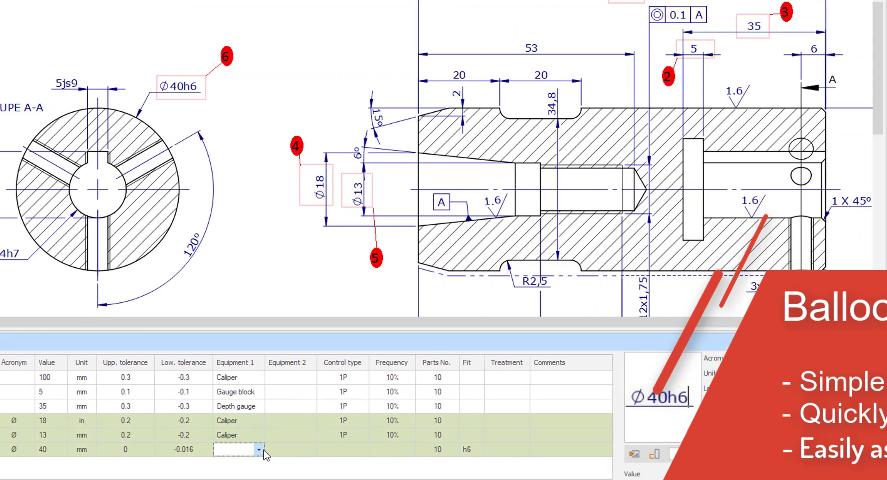
{"action": "left_click", "coordinate": [260, 452]}
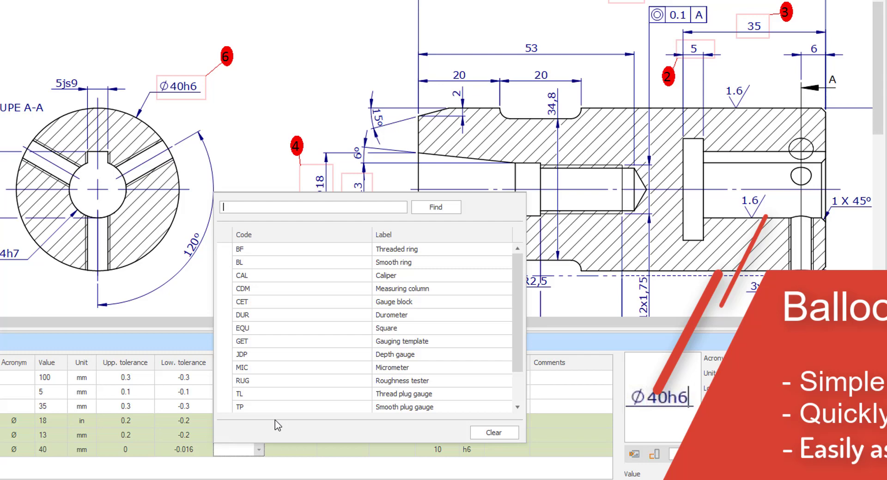
{"action": "left_click", "coordinate": [291, 276]}
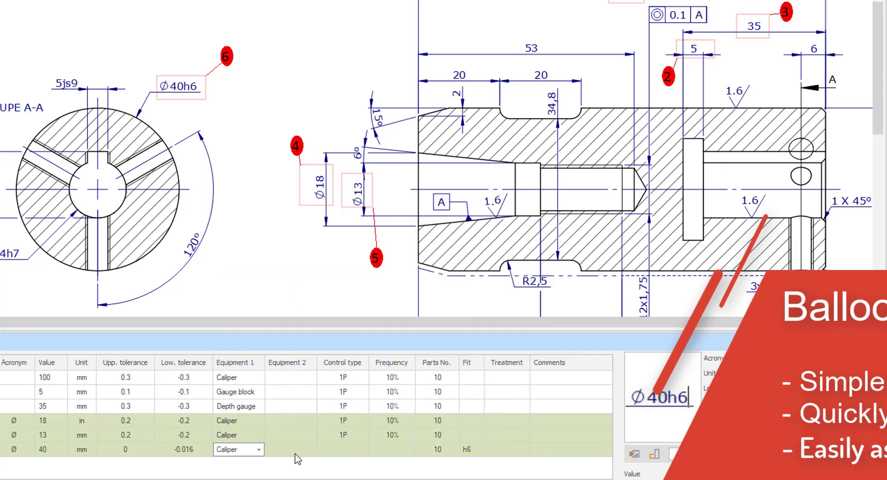
- Set checkpoint 6's control type to 1P and its frequency to 10%
{"action": "left_click", "coordinate": [363, 451]}
{"action": "left_click", "coordinate": [364, 452]}
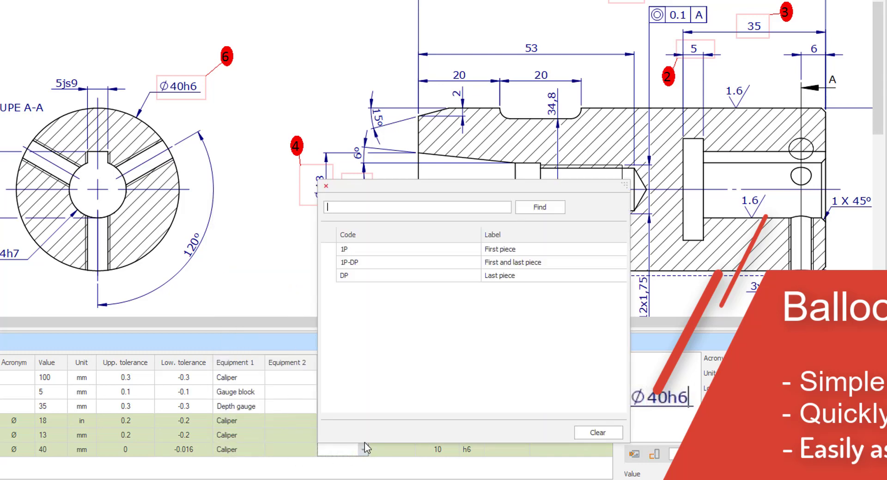
{"action": "left_click", "coordinate": [417, 255]}
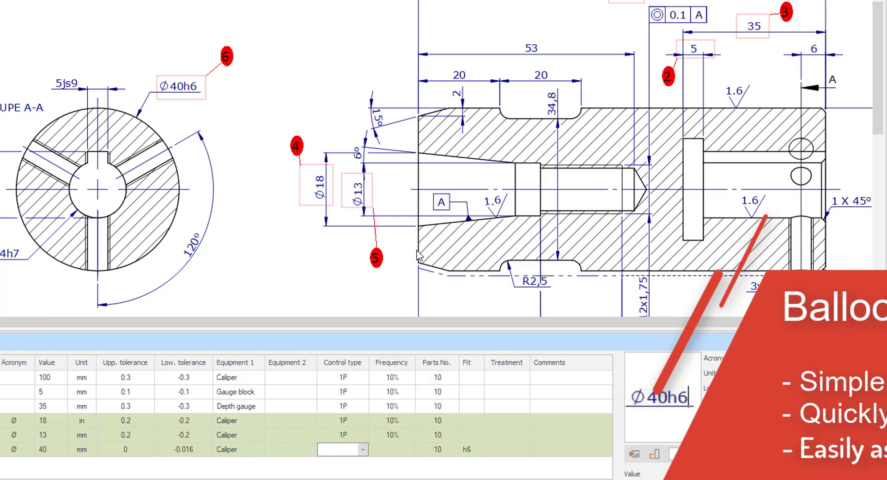
{"action": "left_click", "coordinate": [401, 451]}
{"action": "left_click", "coordinate": [409, 451]}
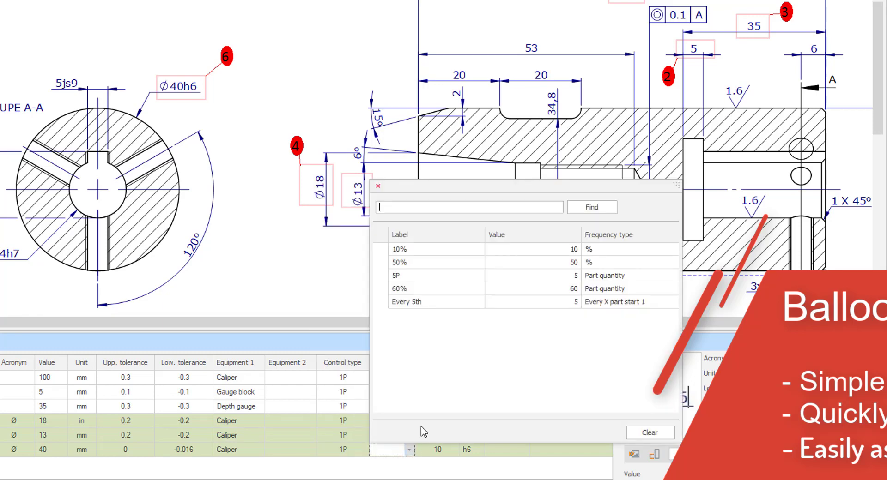
{"action": "left_click", "coordinate": [453, 250]}
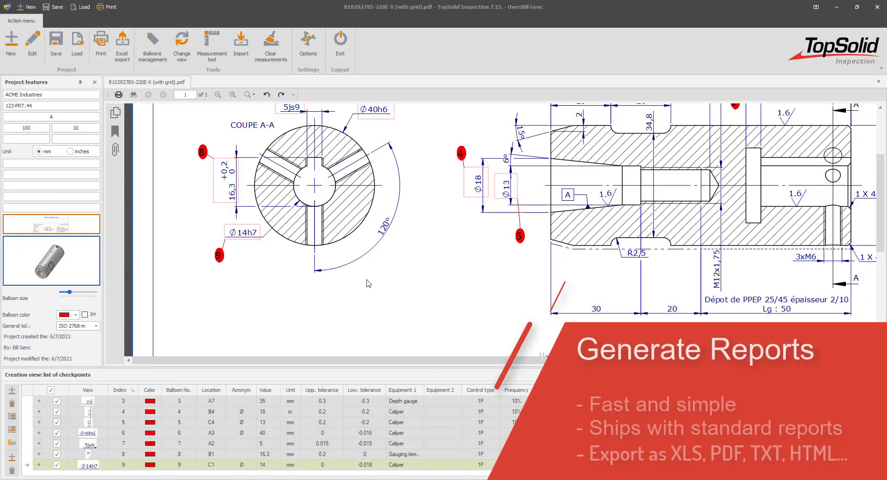
- Browse the report documents and preview the FAI EN9102 first article inspection form for export
{"action": "left_click", "coordinate": [100, 50]}
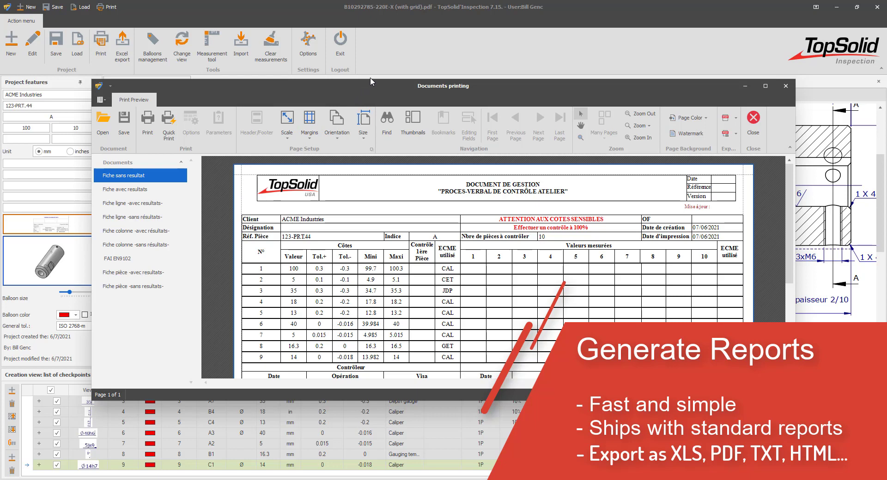
{"action": "left_click", "coordinate": [134, 190]}
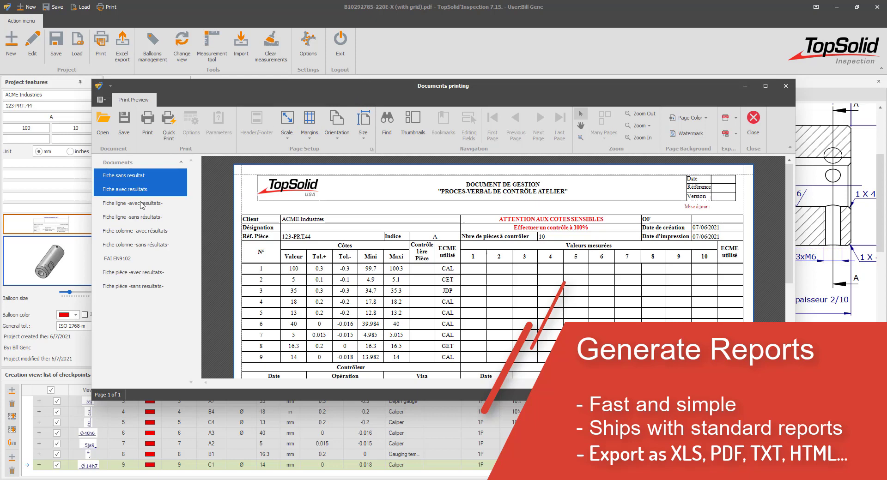
{"action": "left_click", "coordinate": [142, 204], "text": "ctrl"}
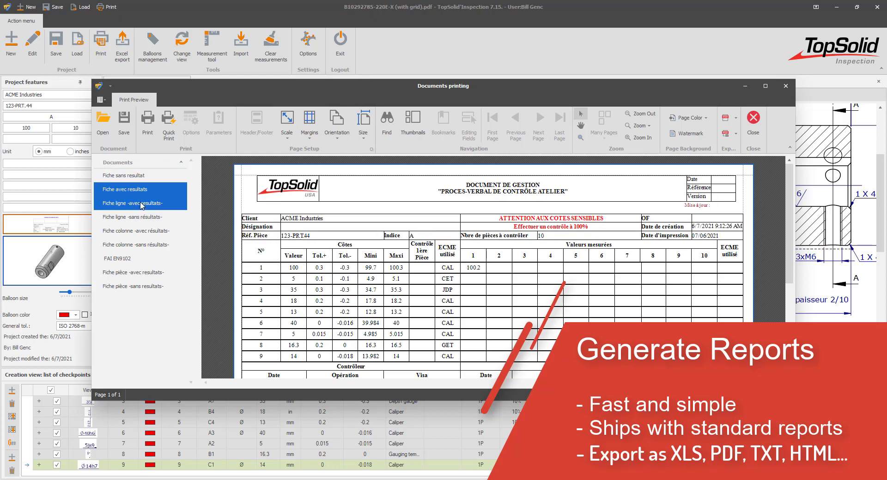
{"action": "left_click", "coordinate": [137, 233]}
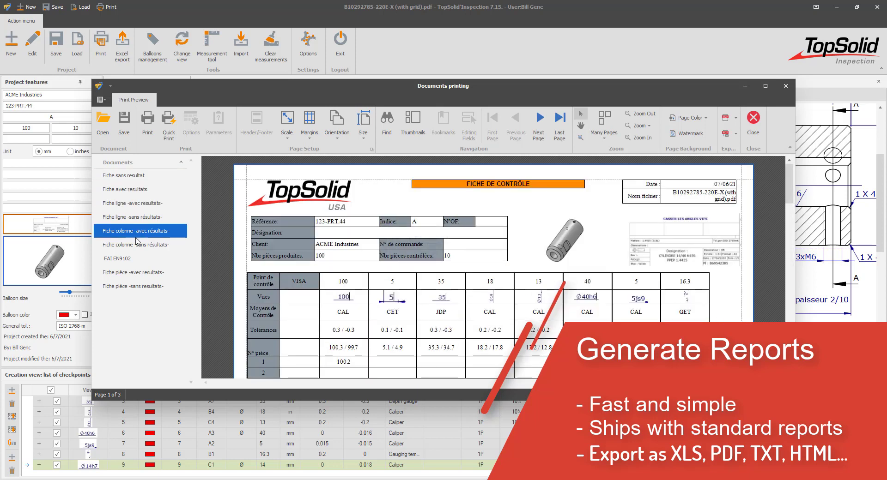
{"action": "left_click", "coordinate": [125, 261]}
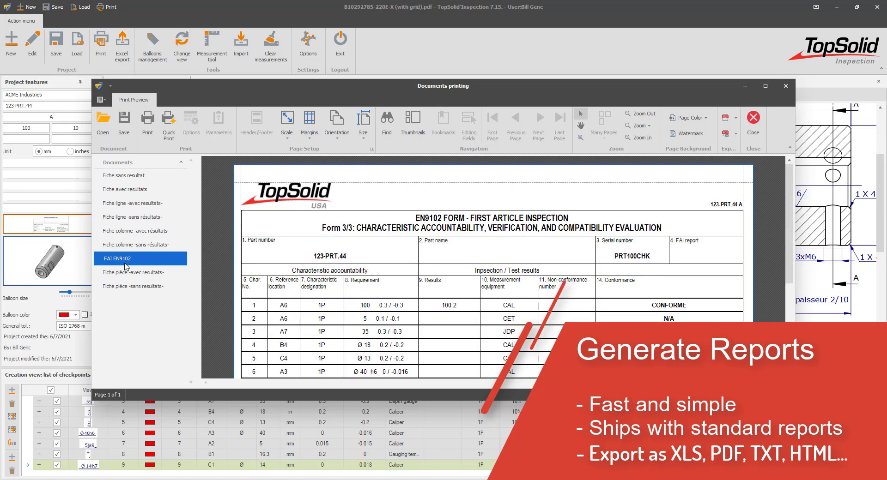
{"action": "left_click", "coordinate": [735, 118]}
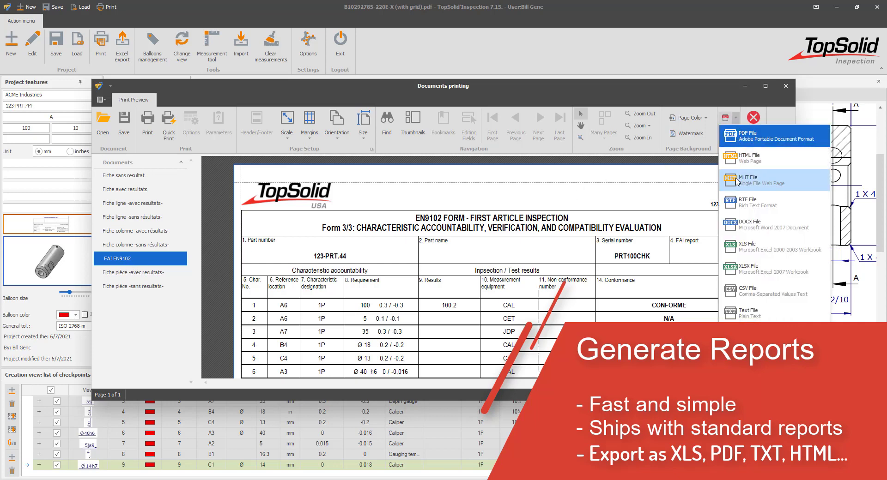
- Export the FAI EN9102 report to FAI EN9102.xlsx with default options and open it
{"action": "left_click", "coordinate": [768, 268]}
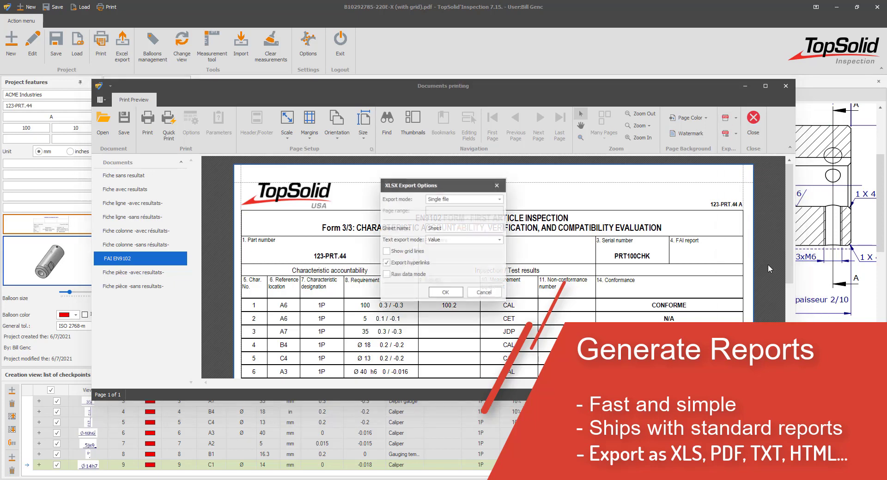
{"action": "left_click", "coordinate": [443, 294]}
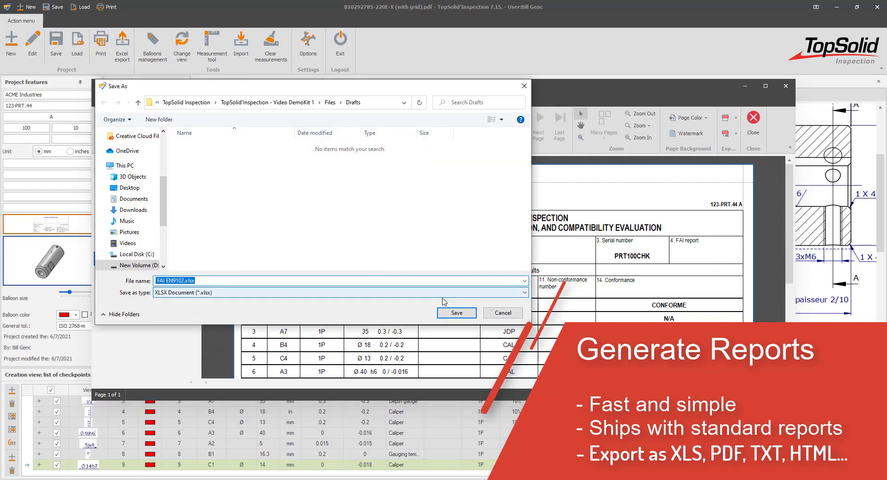
{"action": "left_click", "coordinate": [452, 313]}
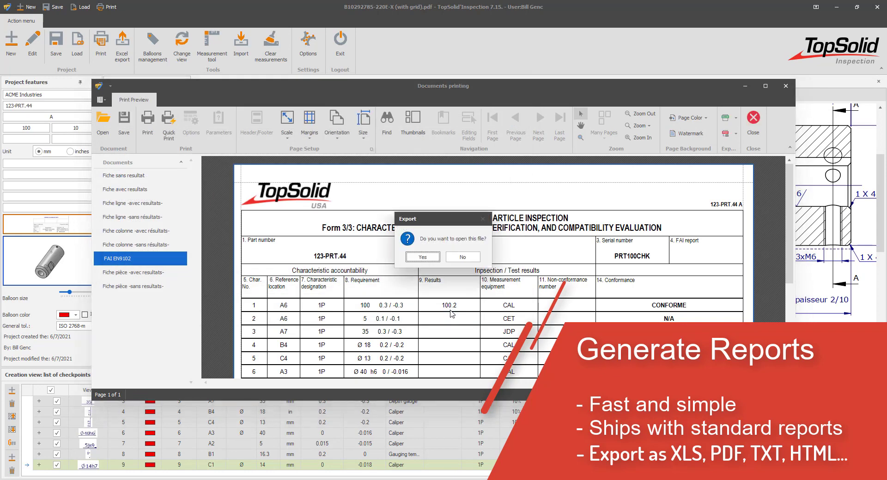
{"action": "left_click", "coordinate": [428, 258]}
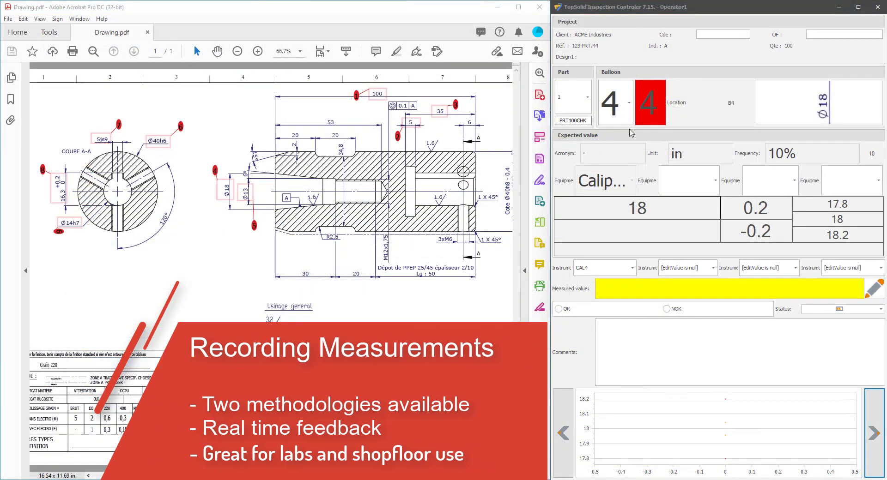
- Step through balloons 1 to 3, then enter 18.15 as balloon 4's Ø18 measured value
{"action": "left_click", "coordinate": [629, 103]}
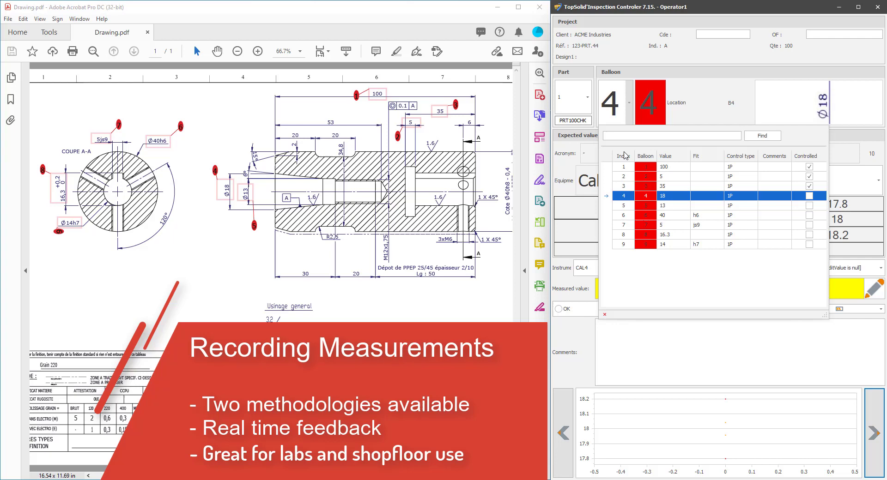
{"action": "left_click", "coordinate": [624, 168]}
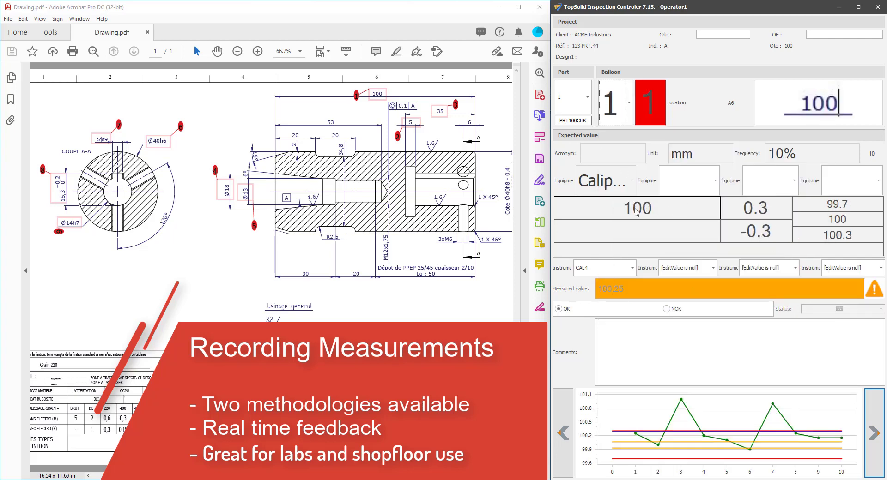
{"action": "left_click", "coordinate": [877, 432]}
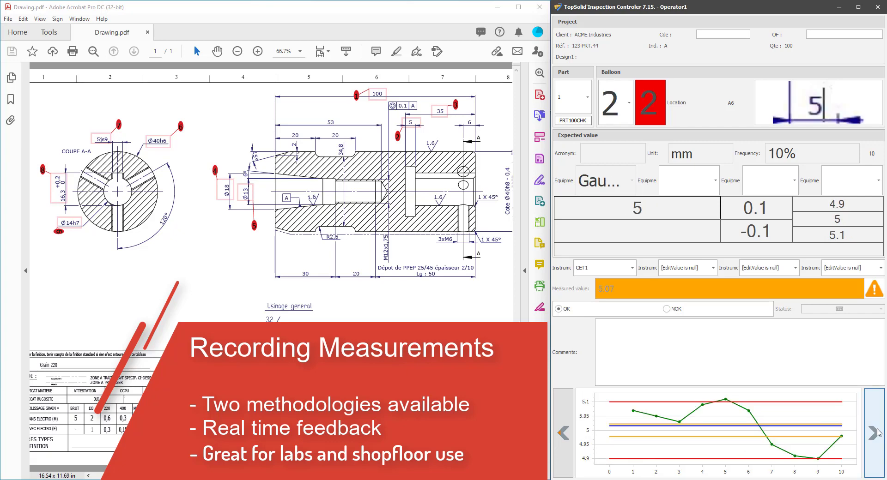
{"action": "left_click", "coordinate": [877, 433]}
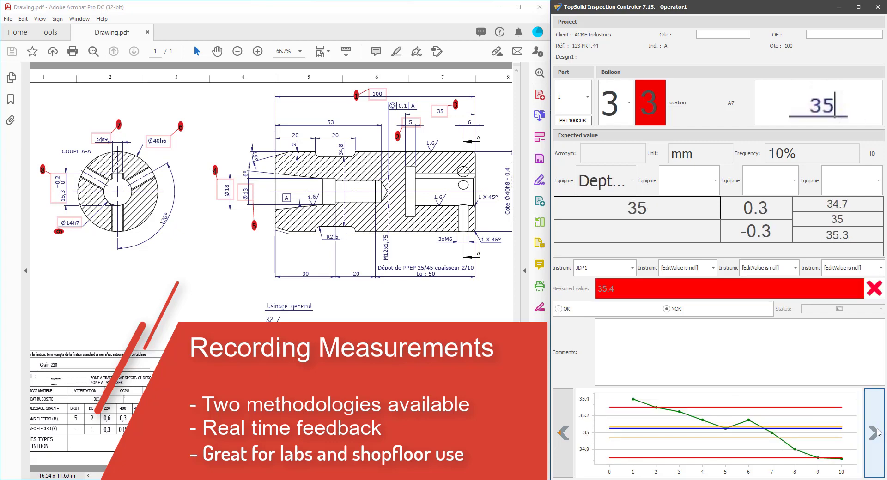
{"action": "left_click", "coordinate": [878, 433]}
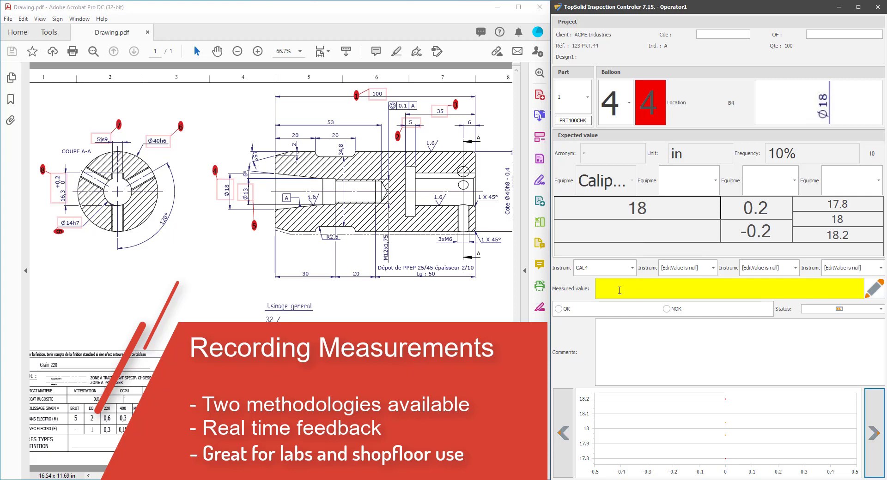
{"action": "type", "text": "18"}
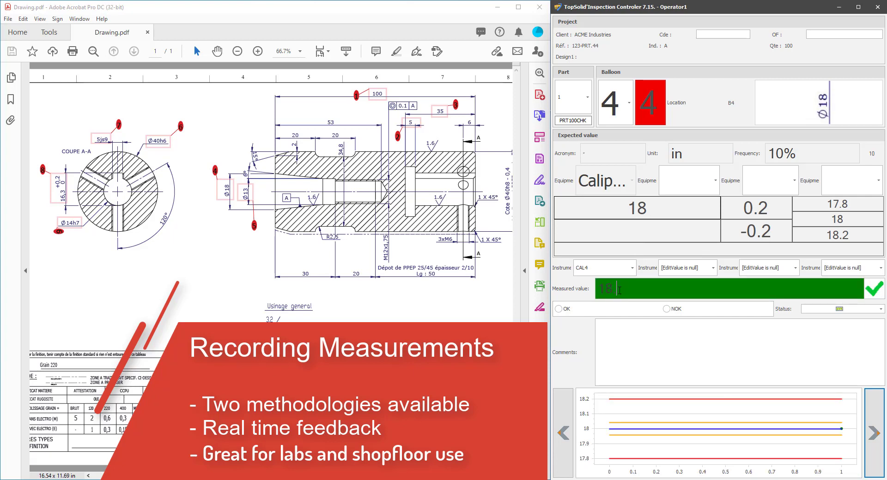
{"action": "type", "text": ".15"}
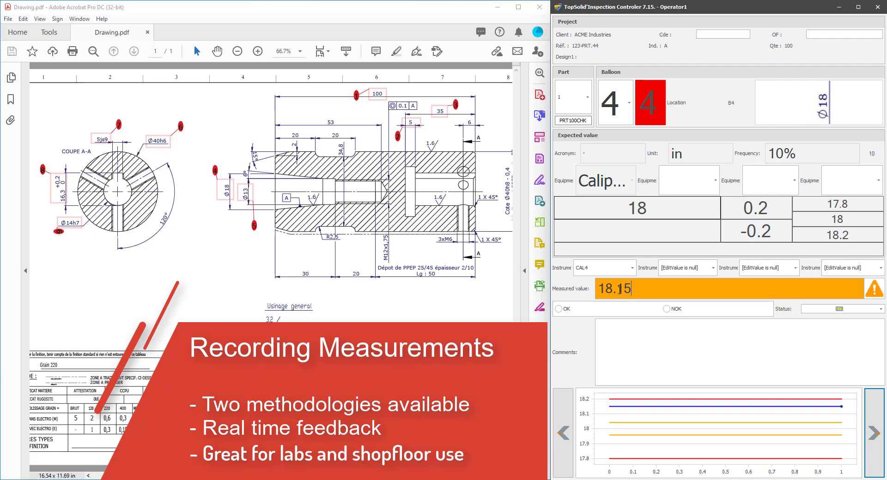